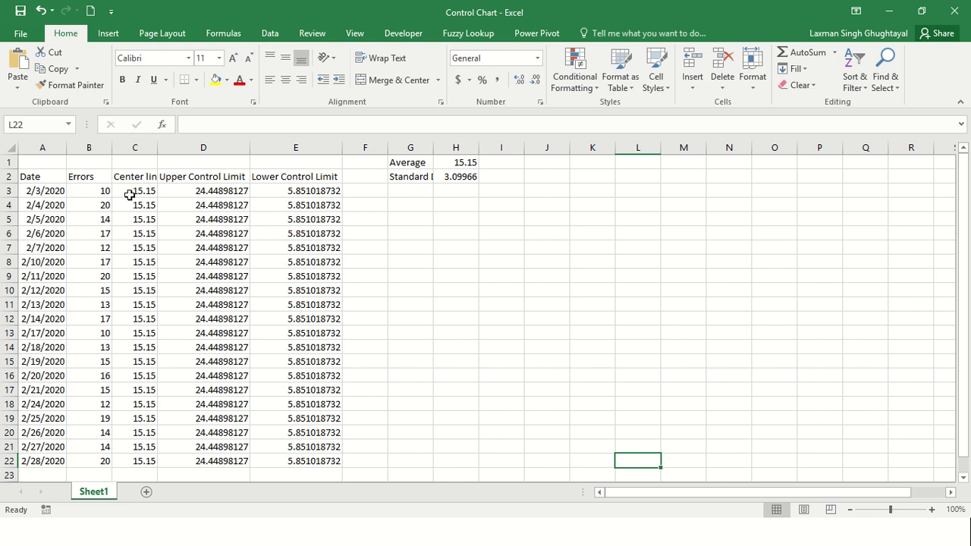
Clear the contents of C3:E22 and H1:H2, and fit column G to the width of its labels
left_click_drag(129, 192, 311, 458)
key("Delete")
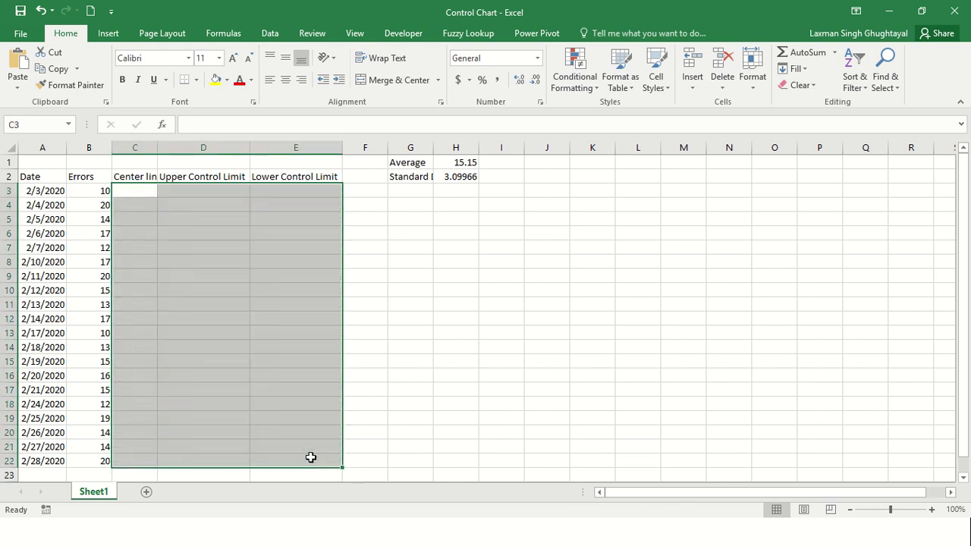
left_click(456, 165)
left_click_drag(456, 168, 456, 176)
key("Delete")
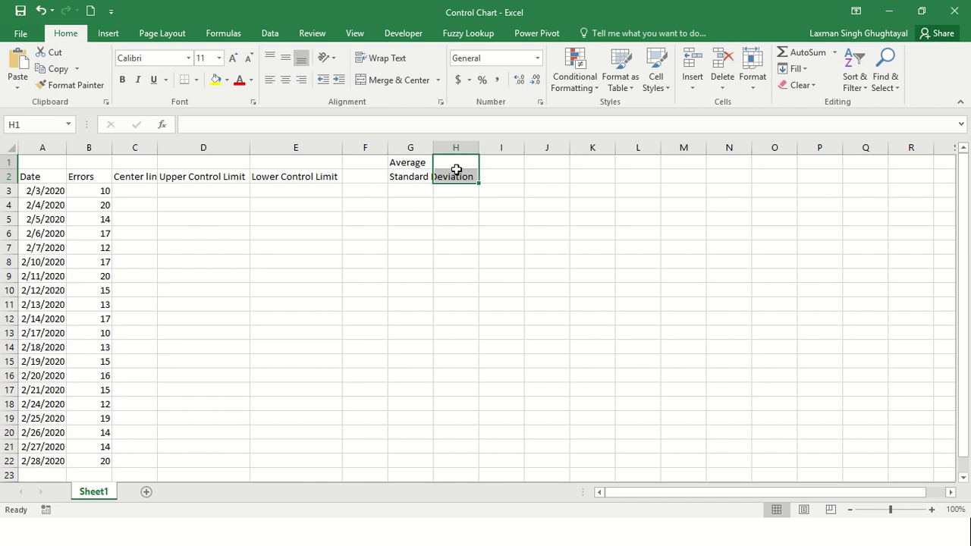
double_click(432, 147)
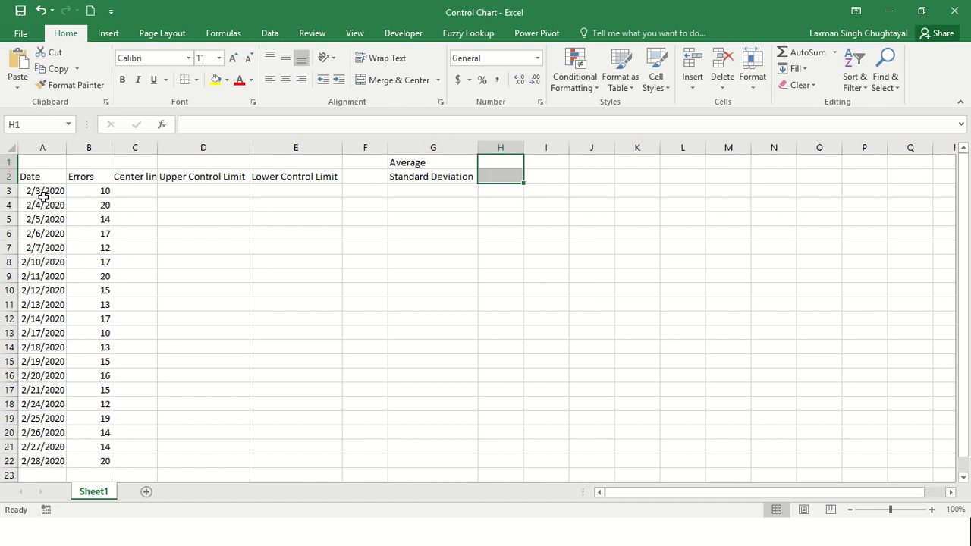
Review the dates and error counts in A3:B22 and the control chart terms on the presentation slide
left_click_drag(46, 193, 48, 461)
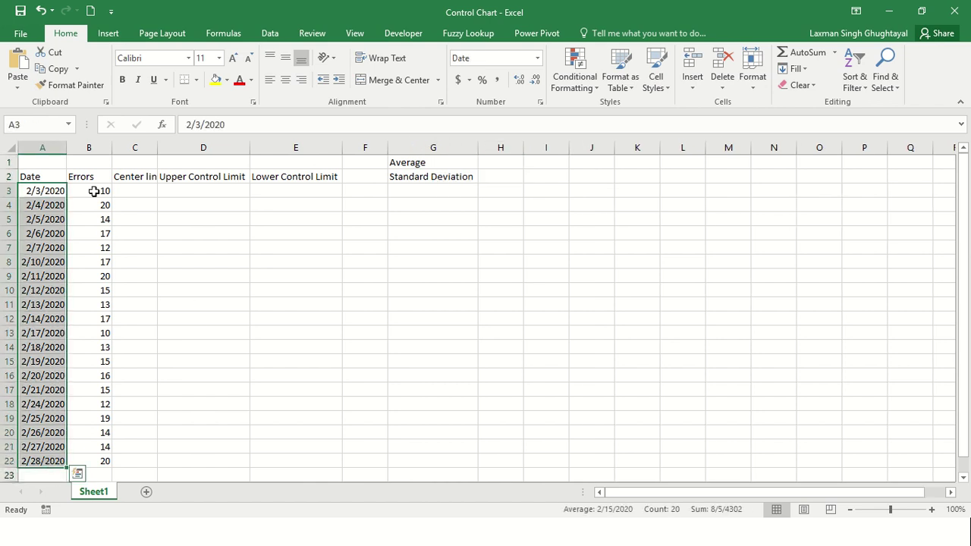
left_click_drag(98, 191, 105, 468)
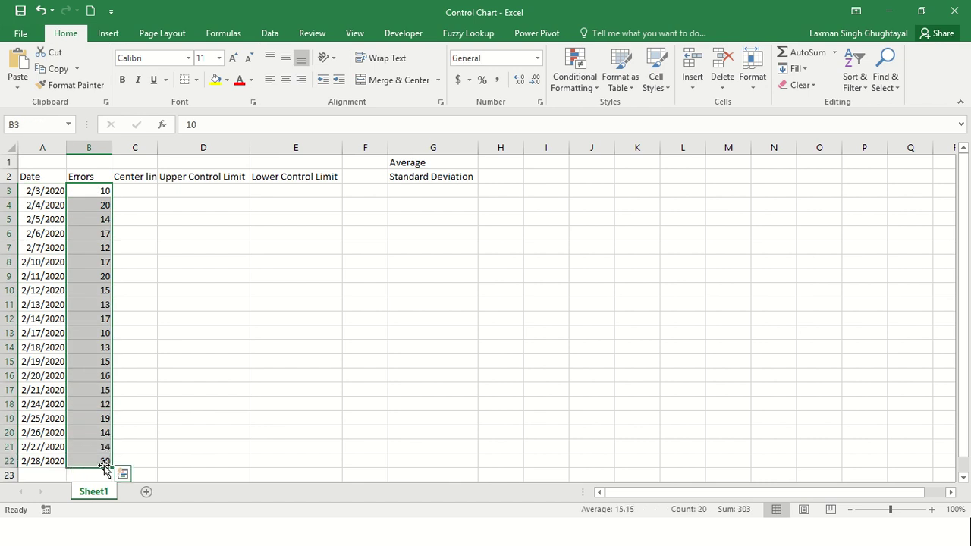
left_click(152, 189)
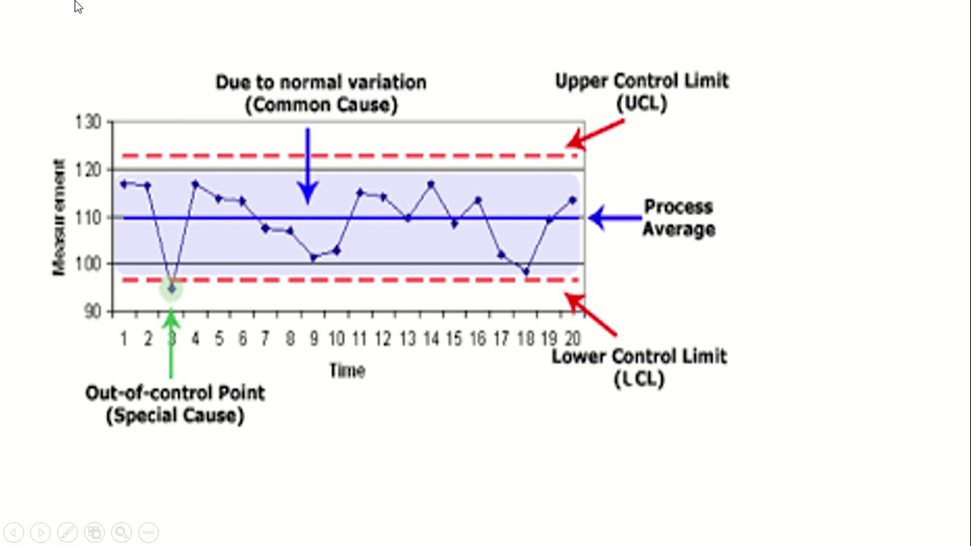
key("Right")
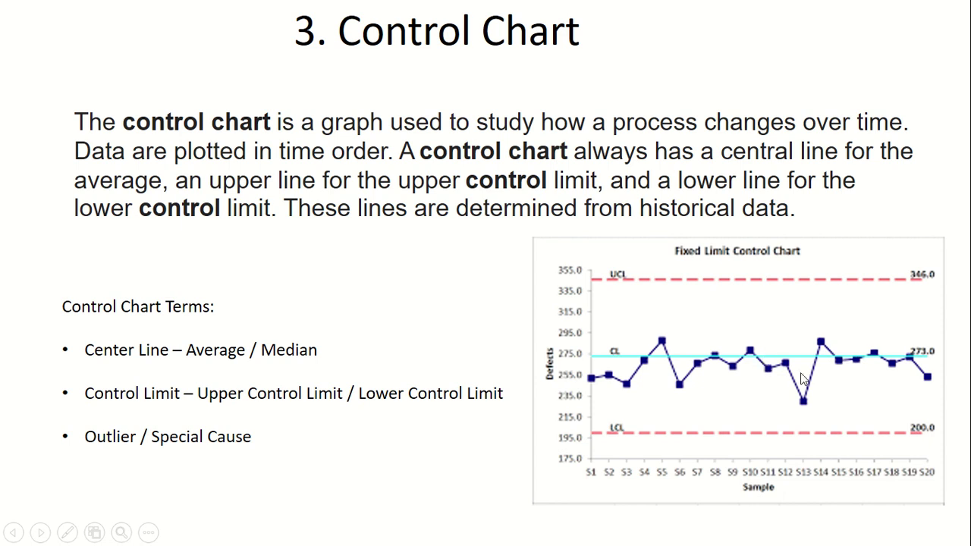
key("alt+Tab")
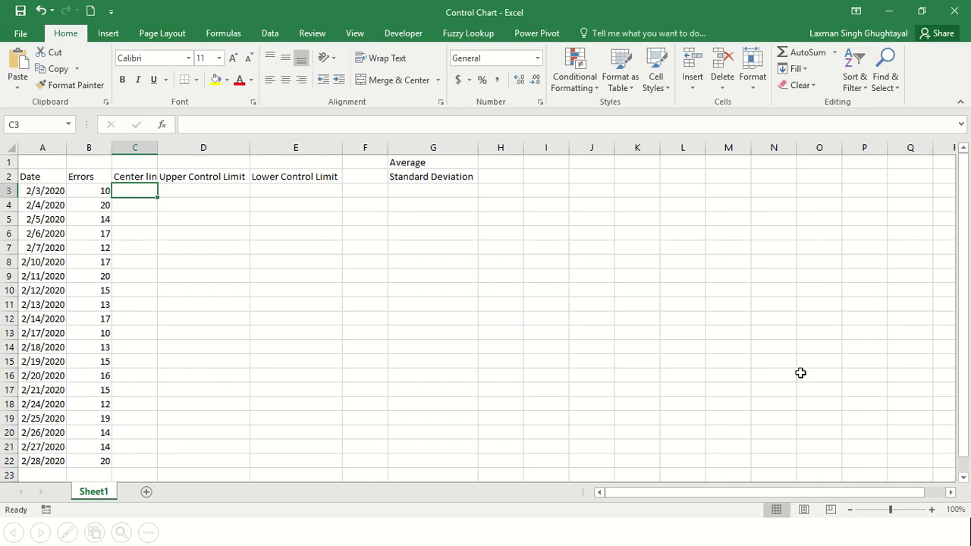
key("alt+Tab")
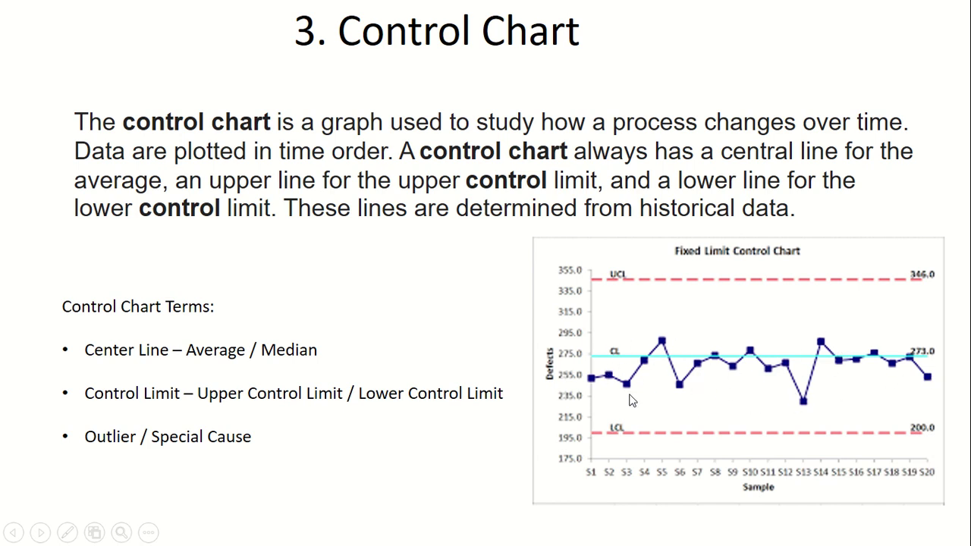
key("alt+Tab")
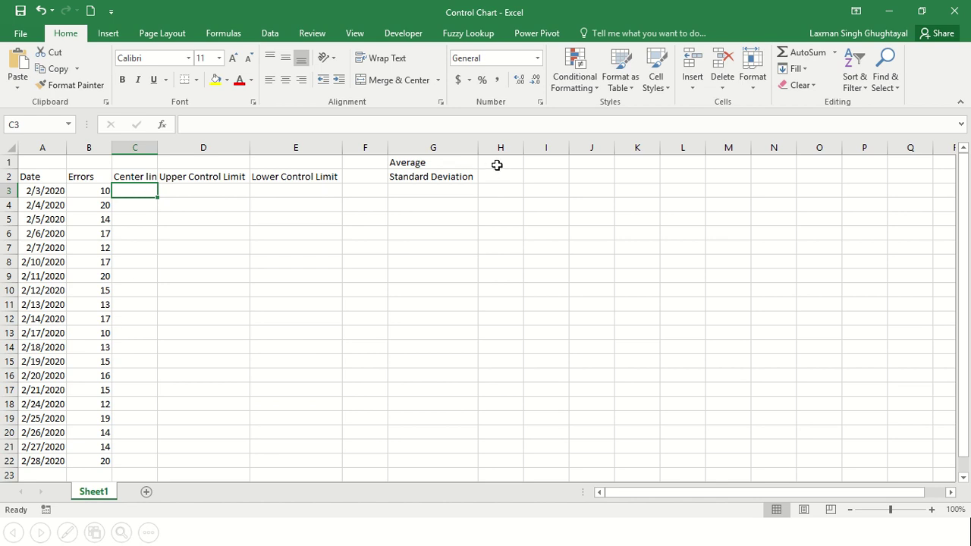
Calculate the average of the errors in H1 with =AVERAGE(B3:B22)
left_click(497, 164)
type("=aver")
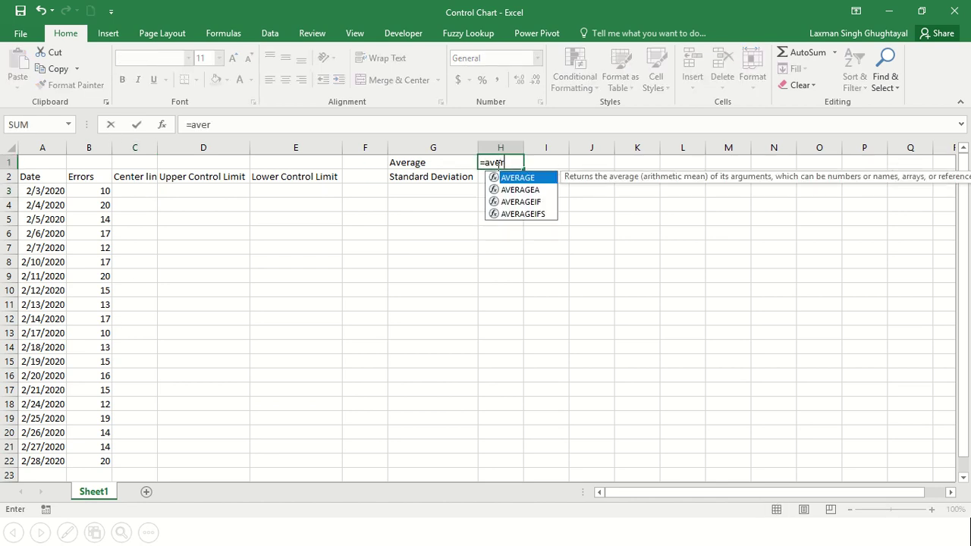
key("Tab")
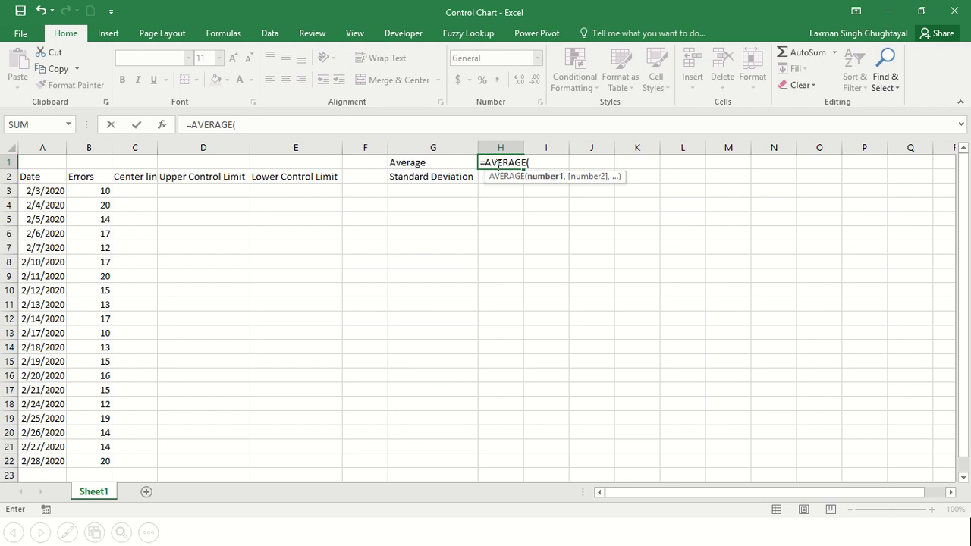
key("Left")
key("Home")
key("Down")
key("Down")
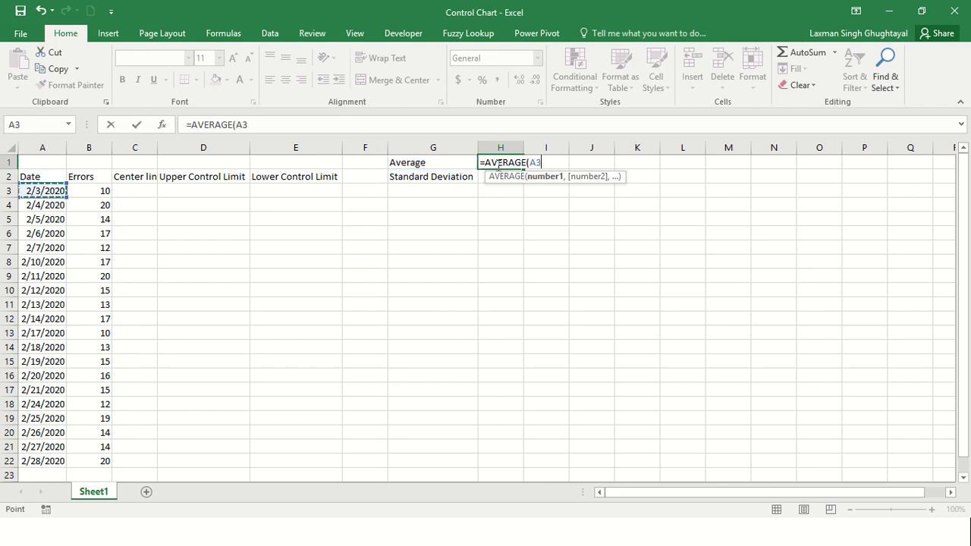
key("Right")
key("Down")
key("Up")
key("ctrl+shift+Down")
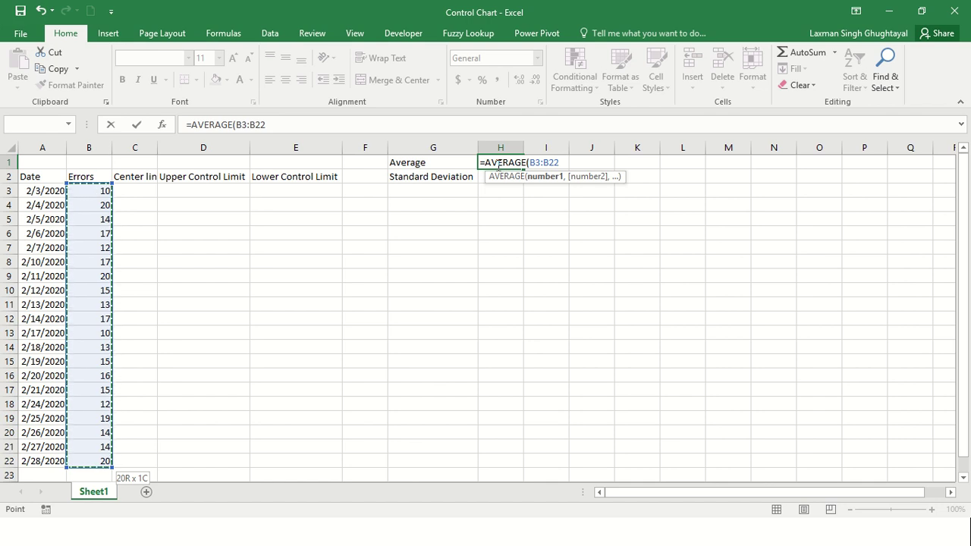
type(")")
key("Return")
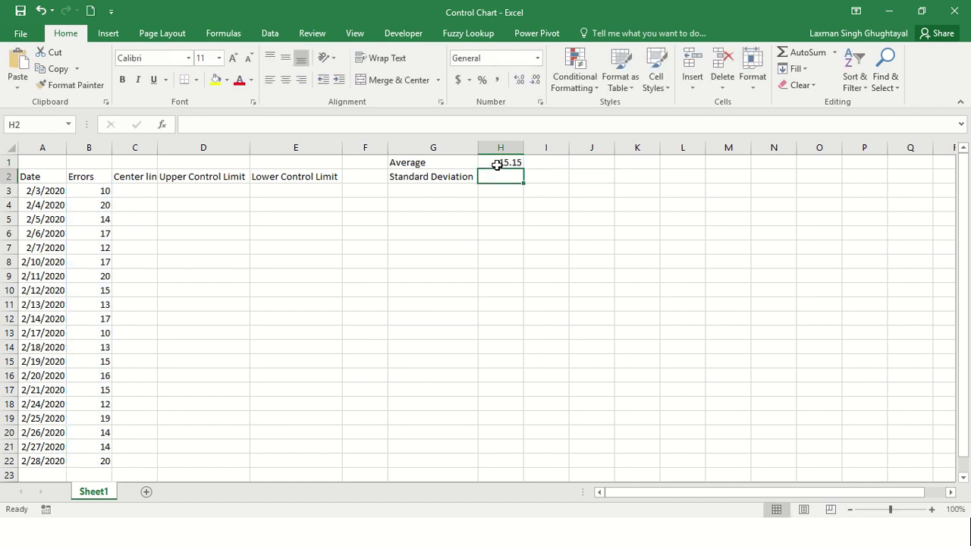
Link the first center line cell, C3, to the average with the absolute reference =$H$1
key("Left")
key("Left")
key("Left")
key("Left")
key("Down")
key("Left")
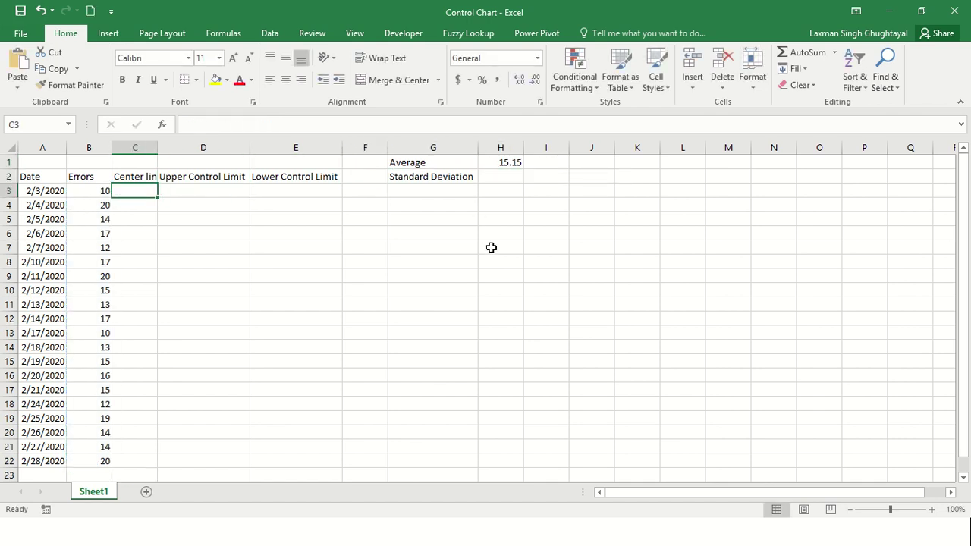
type("=")
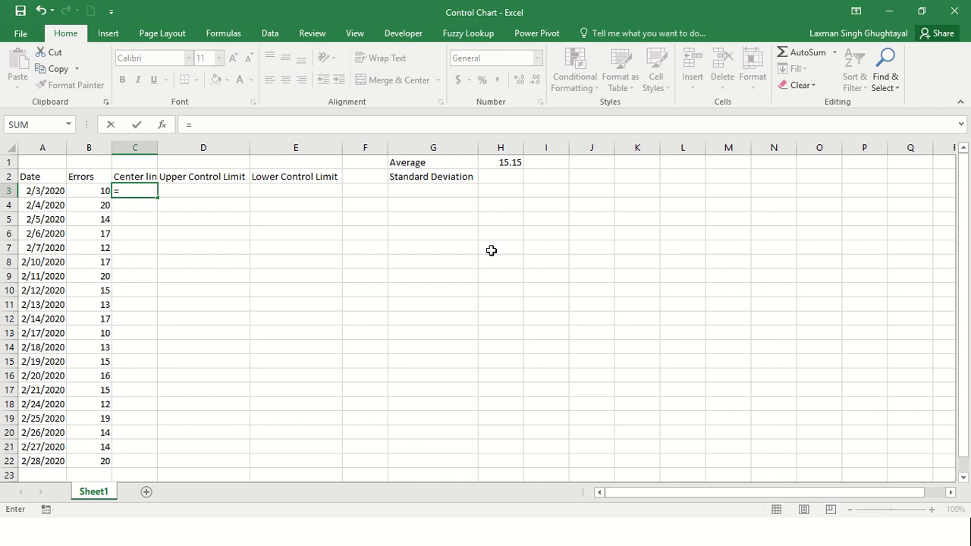
left_click(497, 161)
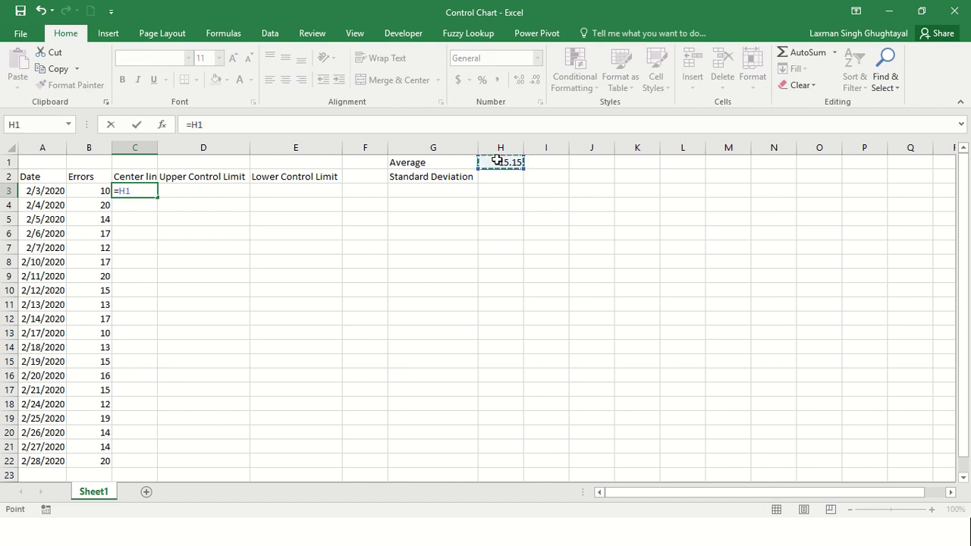
key("F4")
key("Return")
Fill the center line formula from C3 down to C22
key("Left")
key("ctrl+Down")
key("Right")
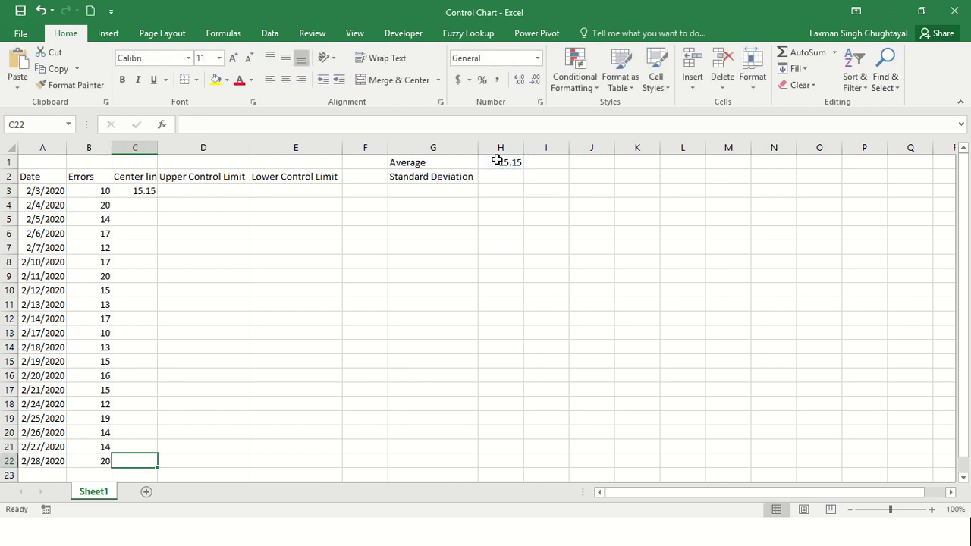
key("ctrl+shift+Up")
key("ctrl+d")
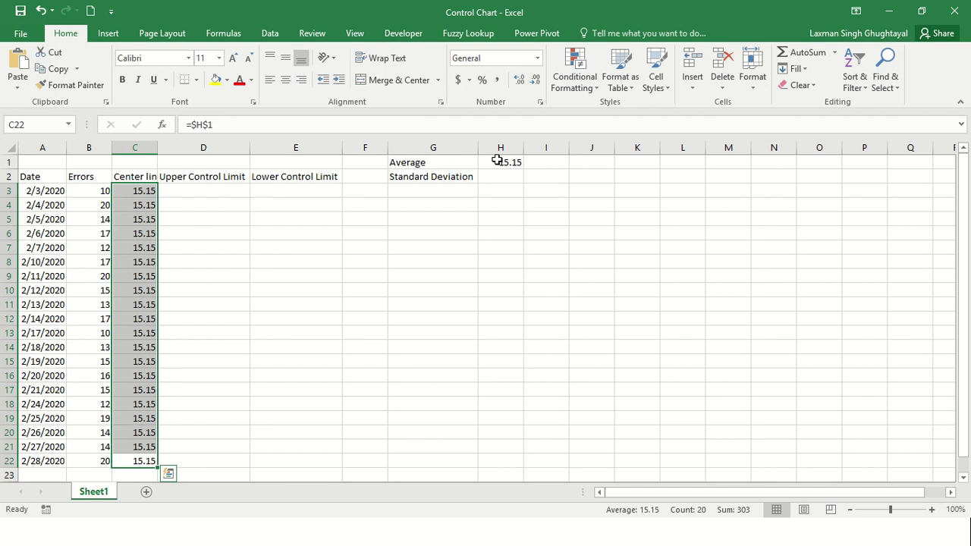
Calculate the standard deviation of the errors in H2 with =STDEV(B3:B22)
key("Right")
key("ctrl+Up")
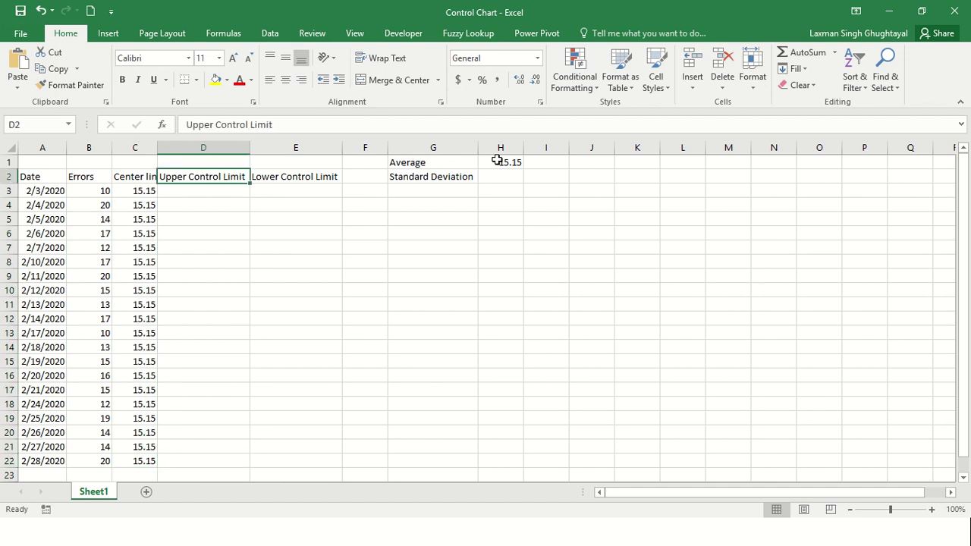
key("Right")
key("Right")
key("Right")
key("Right")
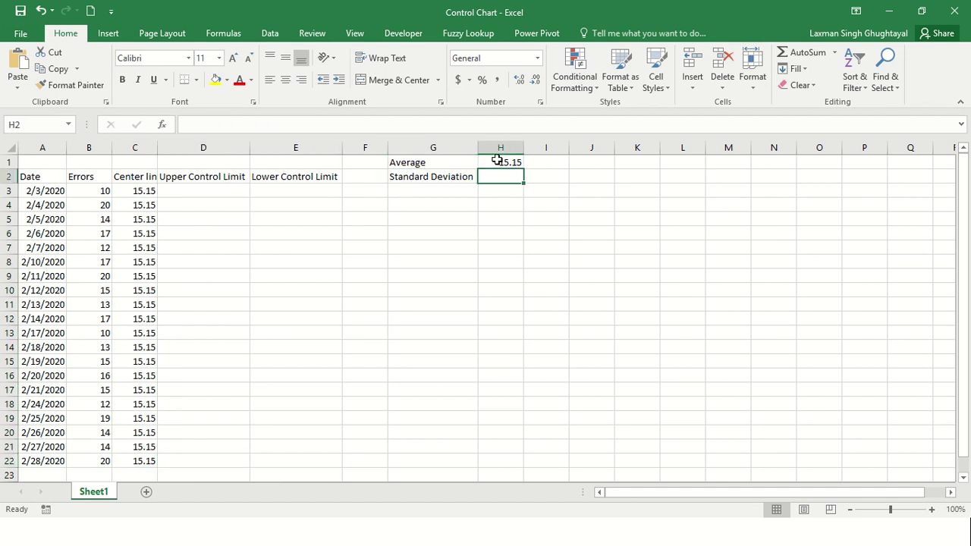
type("=std")
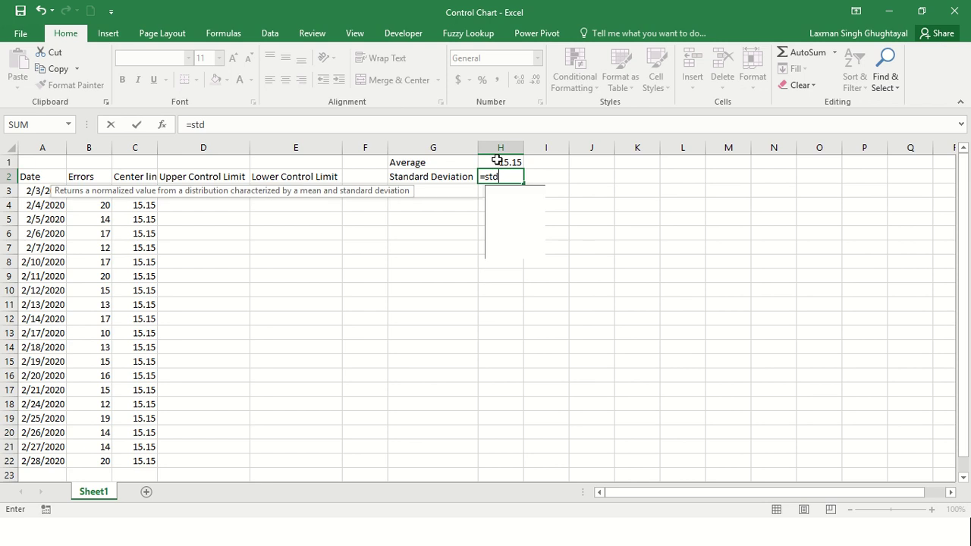
key("Down")
key("Down")
key("Down")
key("Down")
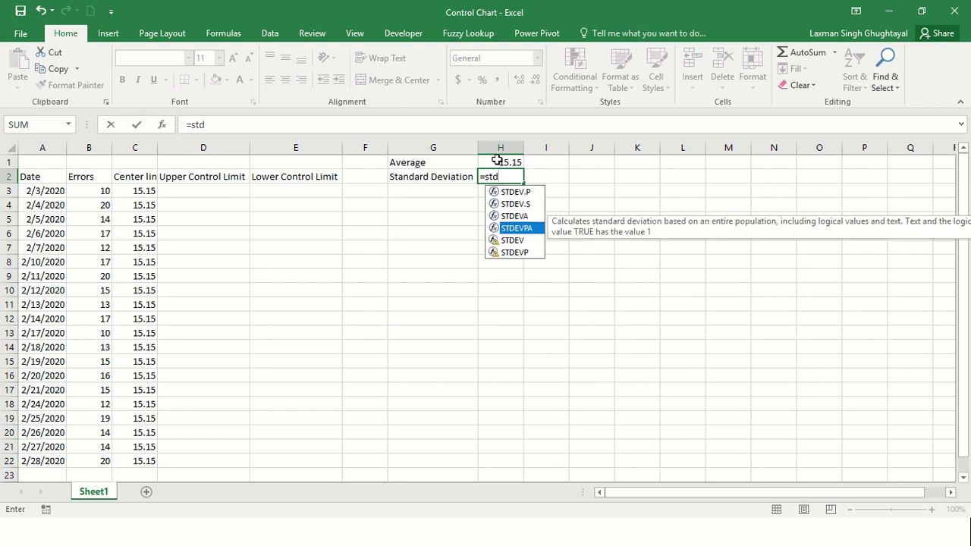
key("Tab")
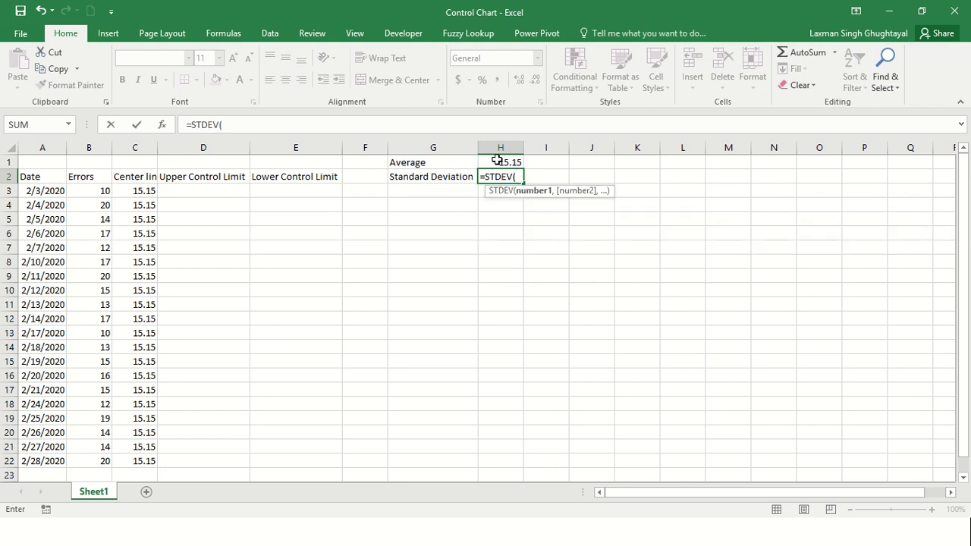
key("Left")
key("Left")
key("Left")
key("Left")
key("Left")
key("Left")
key("Down")
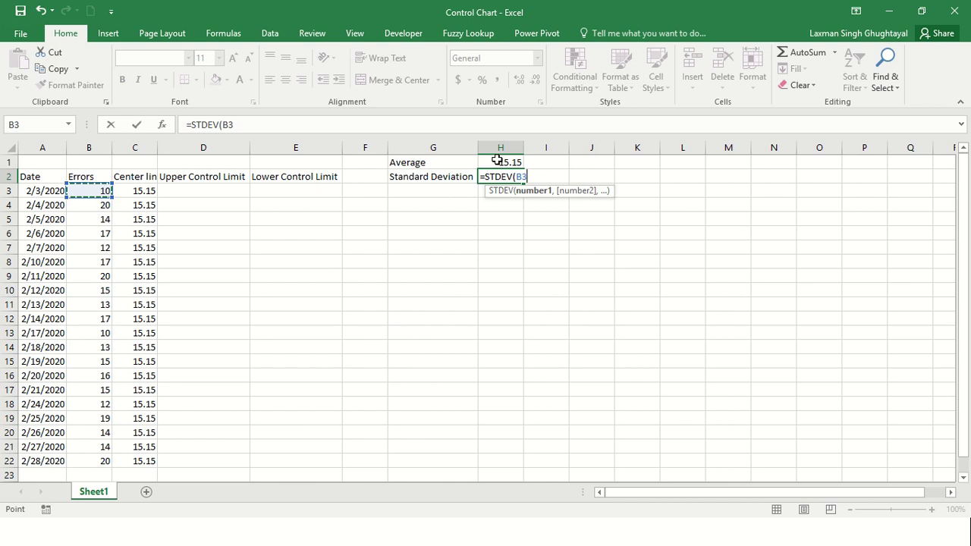
key("ctrl+shift+Down")
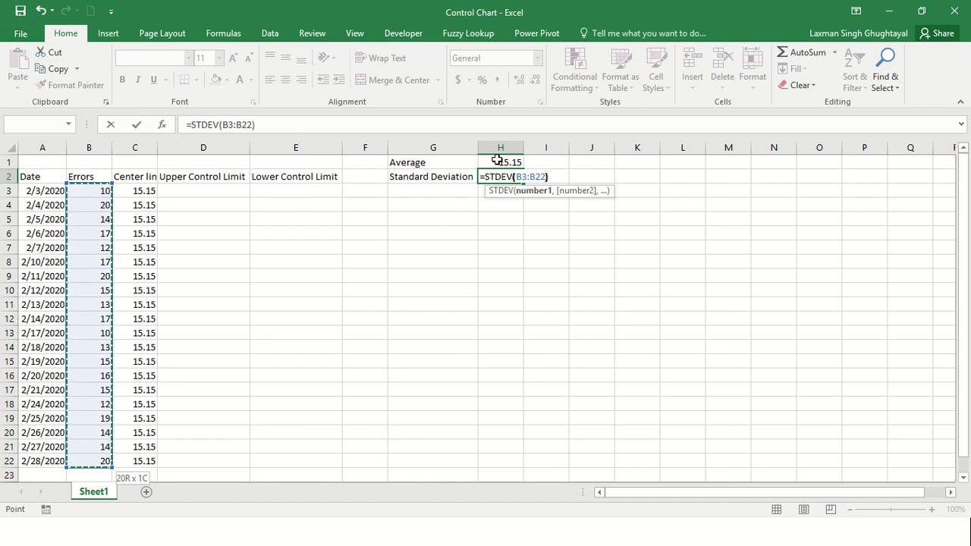
type(")")
key("Return")
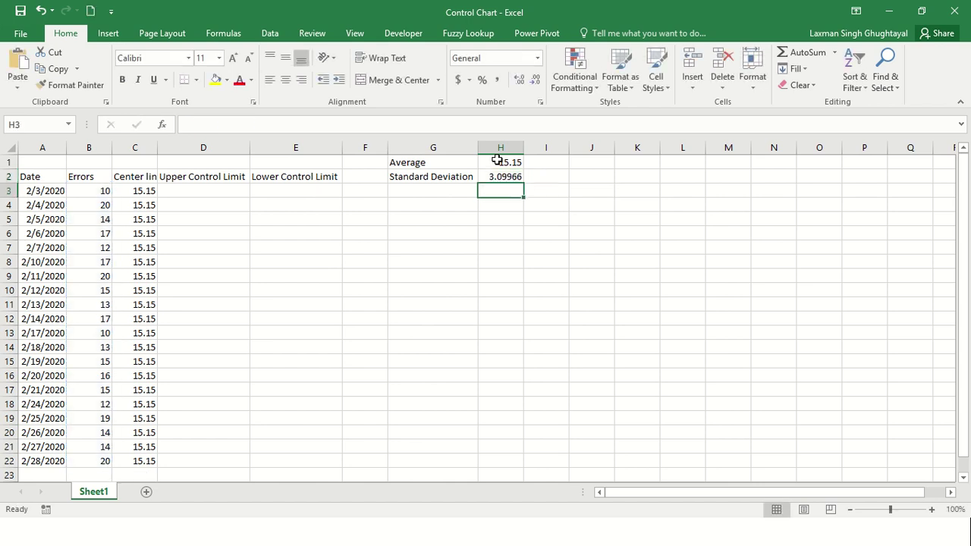
Enter the Upper Control Limit formula in D3 as C3 plus three times the standard deviation, referenced absolutely as $H$2
key("Left")
key("Left")
key("Left")
key("Left")
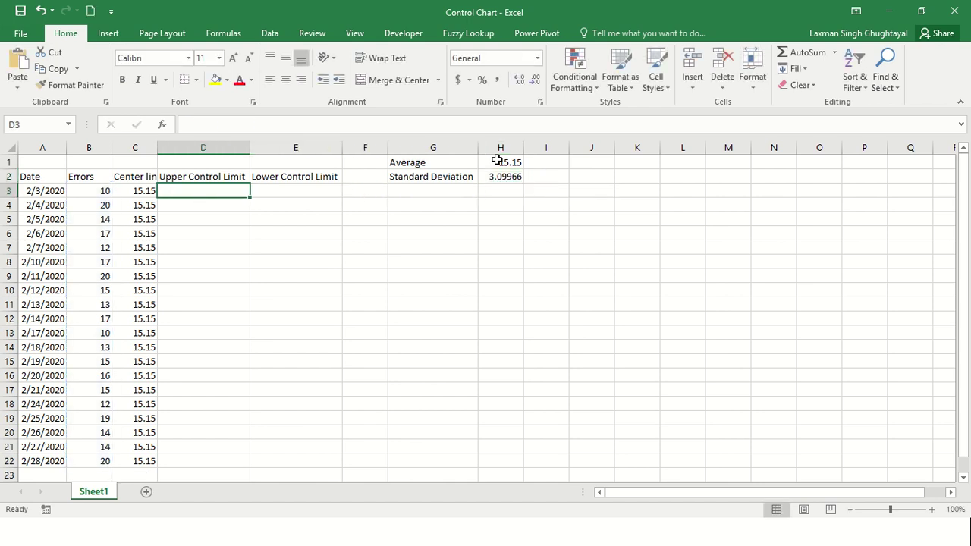
type("=")
key("Left")
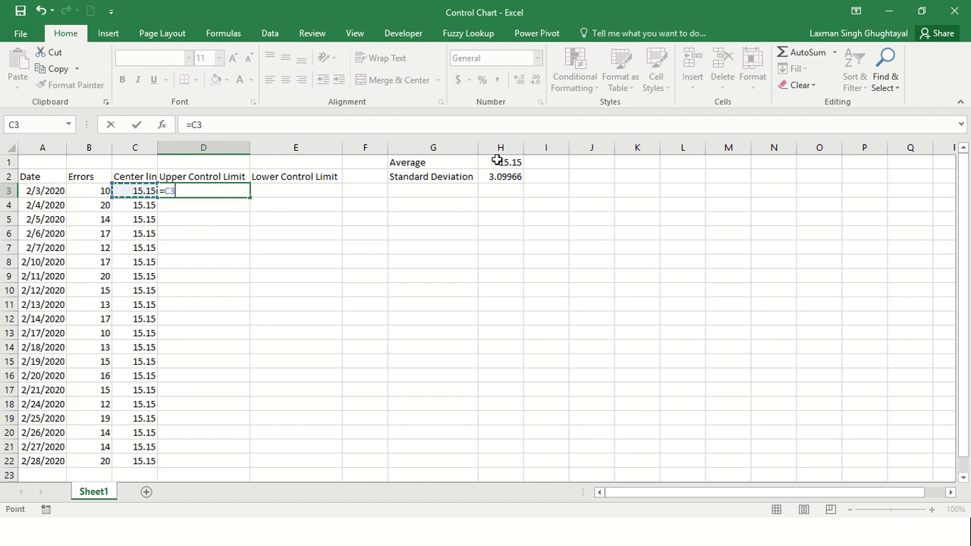
type("+(")
key("Right")
key("Right")
key("Right")
key("Right")
key("Right")
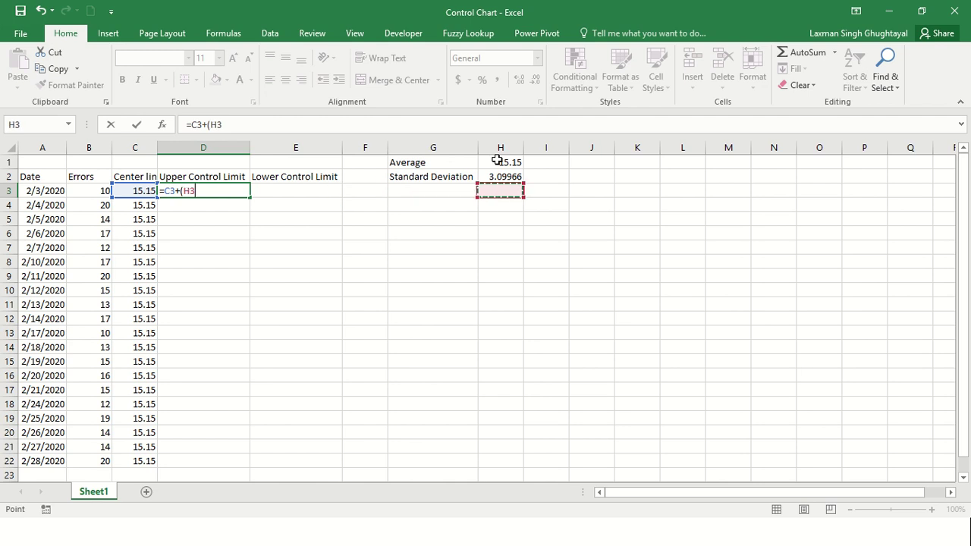
key("Left")
key("Up")
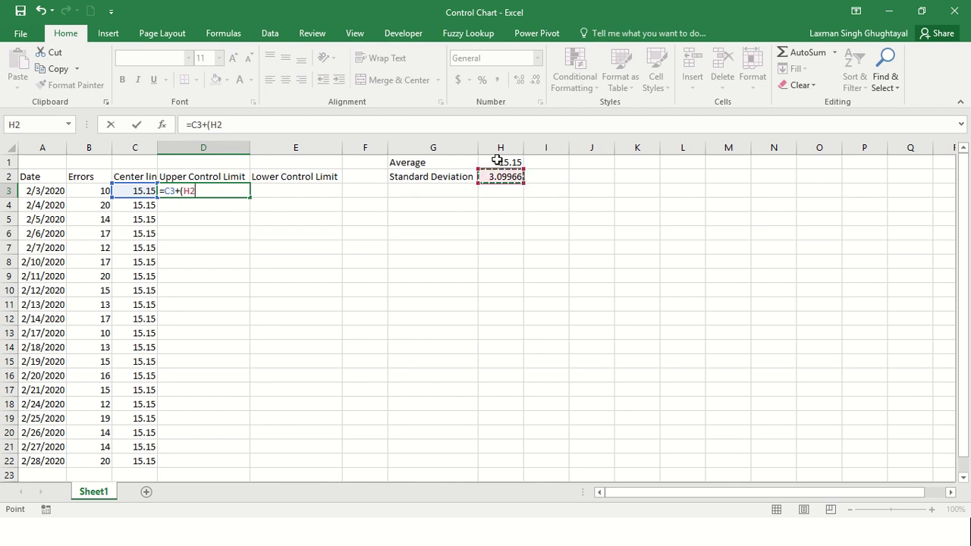
key("F4")
type("*")
key("Return")
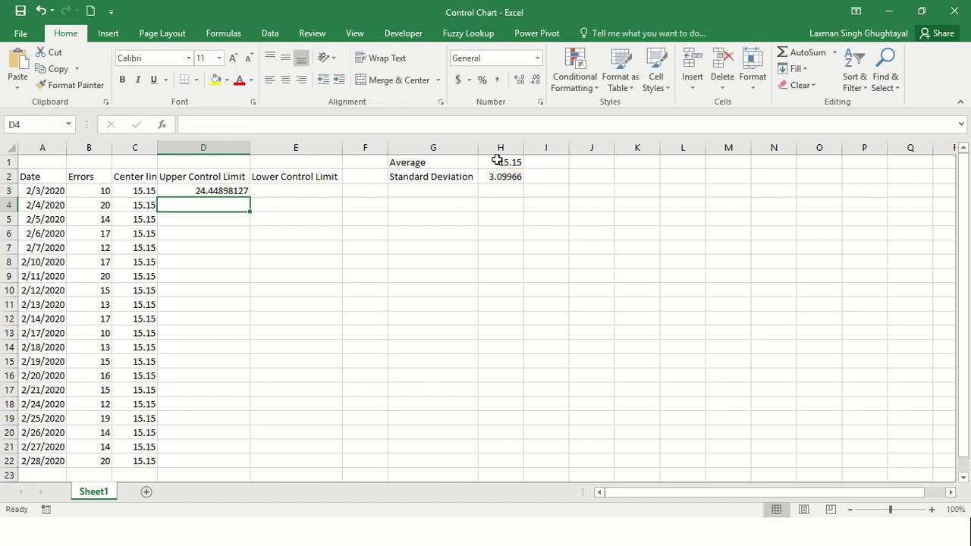
Enter the Lower Control Limit formula =C3-(H2*3) in cell E3
key("Up")
key("Right")
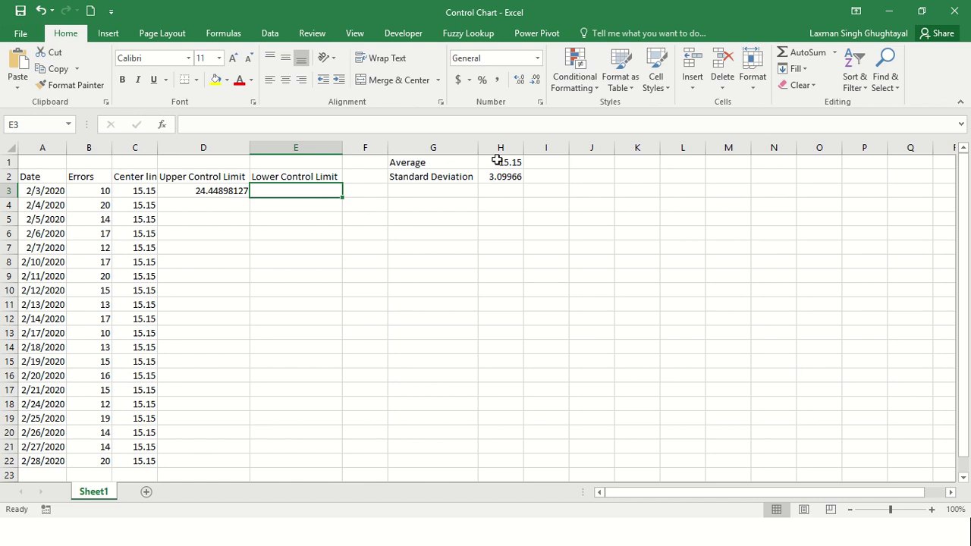
type("=")
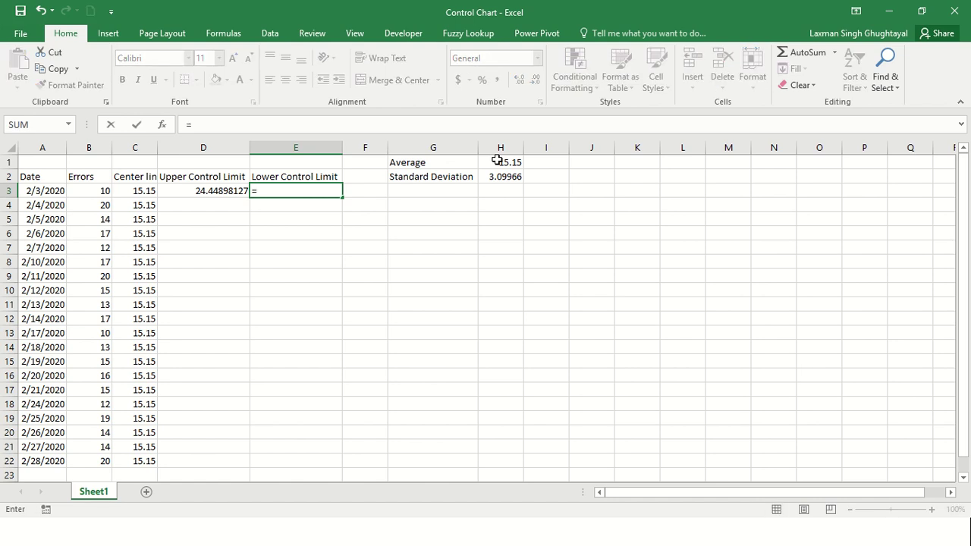
key("Left")
key("Left")
type("+")
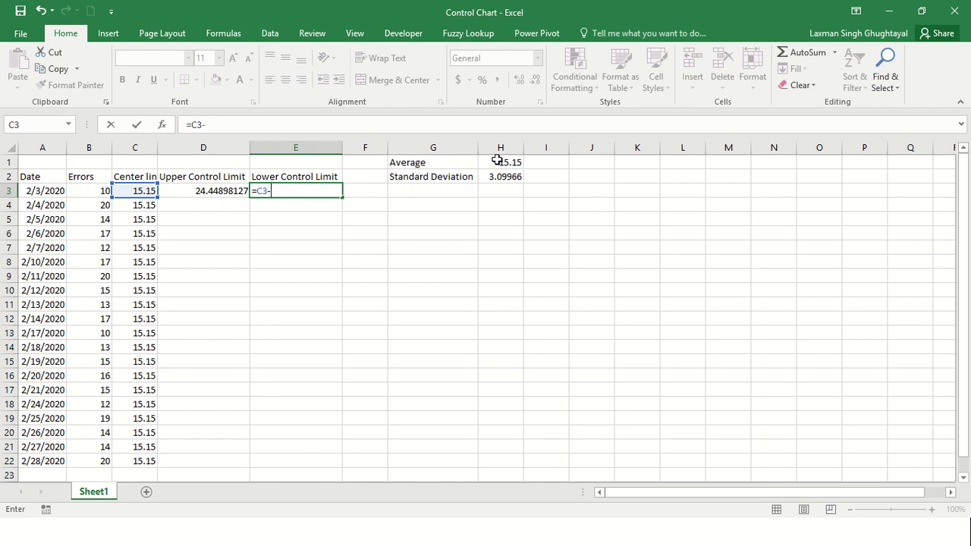
type("(")
key("Right")
key("Right")
key("Right")
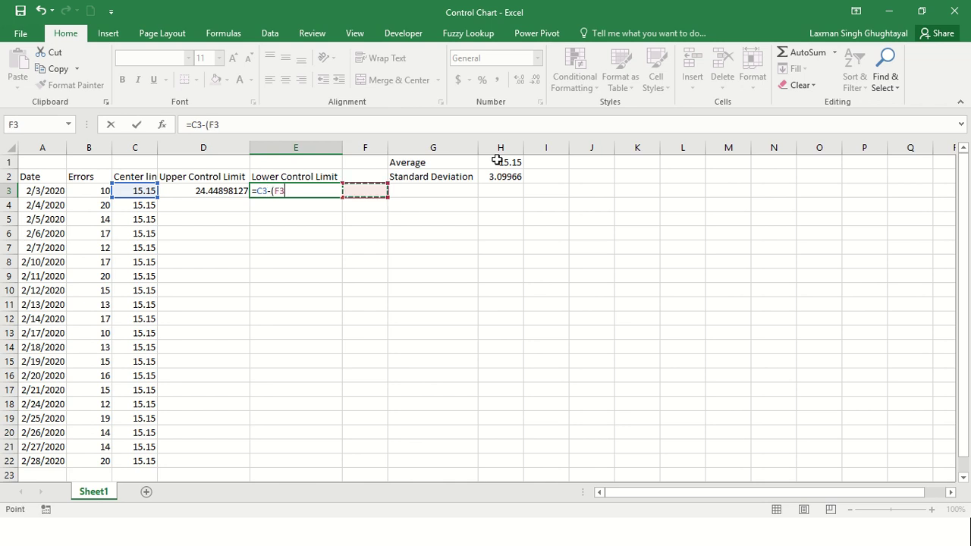
key("Up")
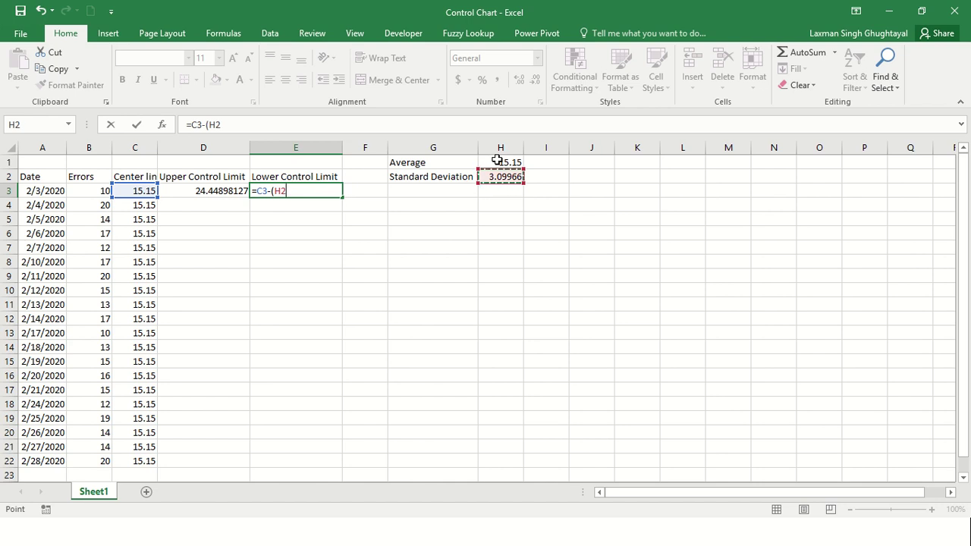
type("*")
key("Return")
Fill the upper and lower control limit formulas from D3:E3 down to row 22
key("Left")
key("Up")
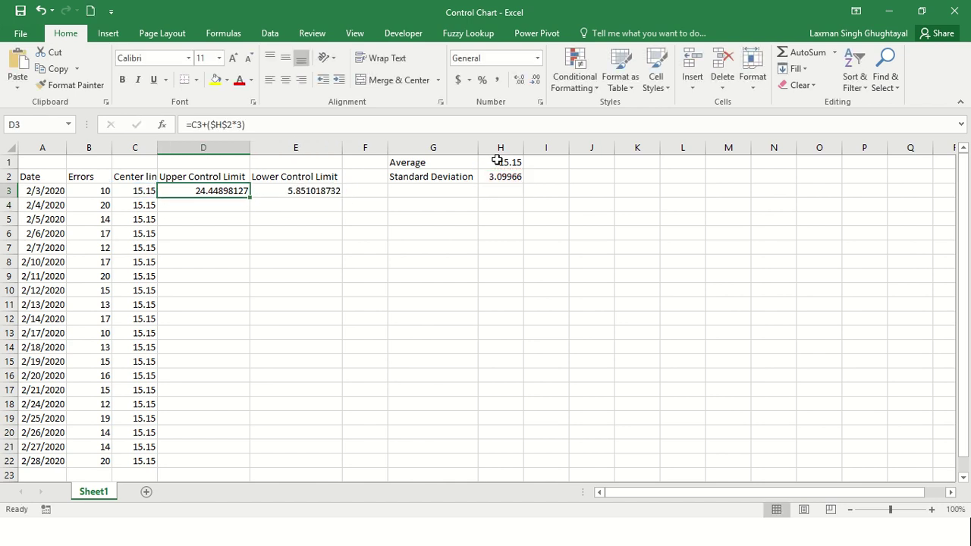
key("Left")
key("ctrl+Down")
key("Right")
key("ctrl+shift+Up")
key("shift+Right")
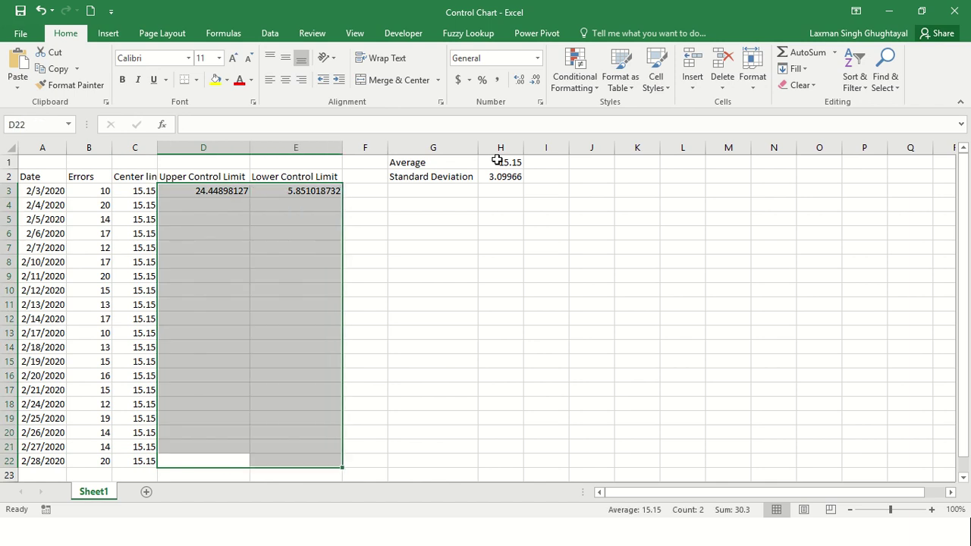
key("ctrl+d")
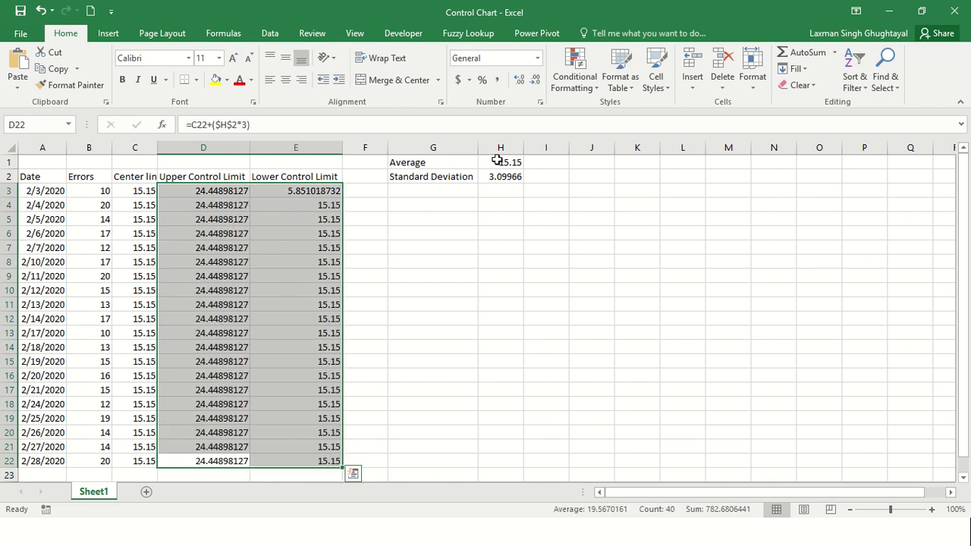
Make the standard deviation reference in E3 absolute, so the formula reads =C3-($H$2*3)
key("Right")
key("ctrl+Up")
key("Down")
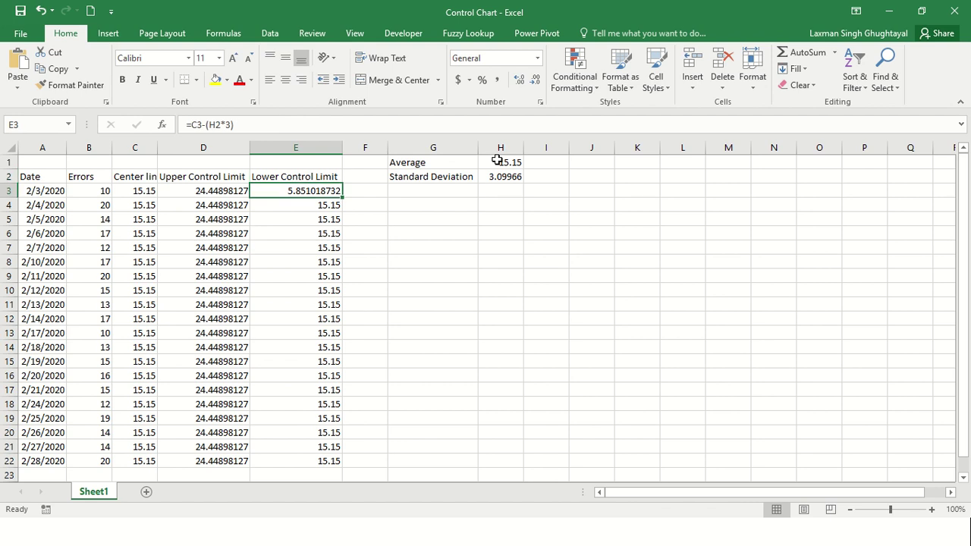
key("F2")
key("Left")
key("Left")
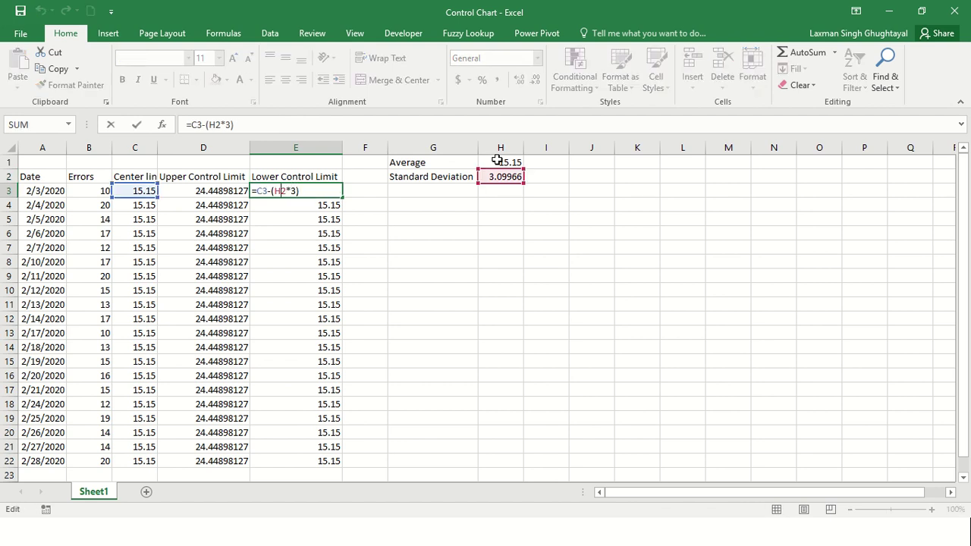
key("F4")
key("Return")
Fill the corrected Lower Control Limit formula from E3 down to E22
key("Up")
key("ctrl+shift+Down")
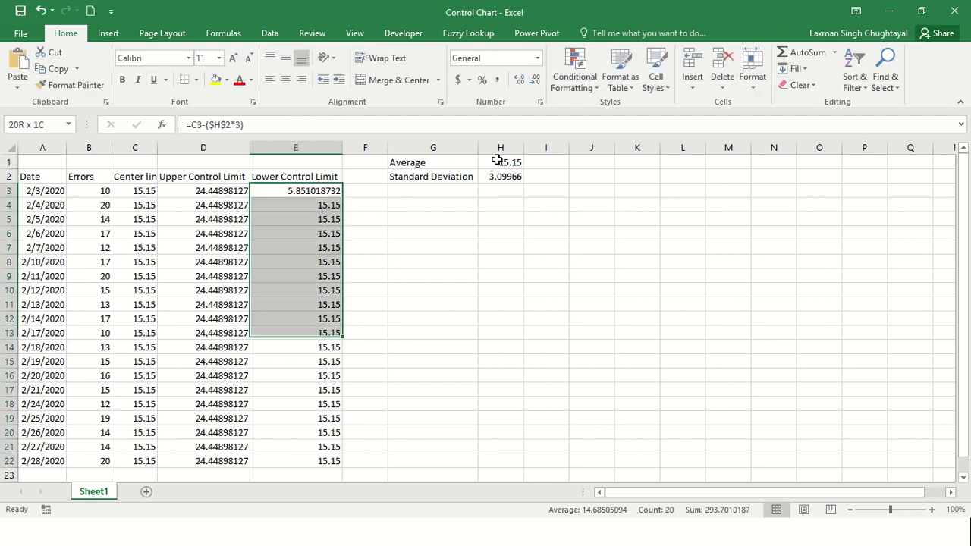
key("ctrl+d")
key("ctrl+Up")
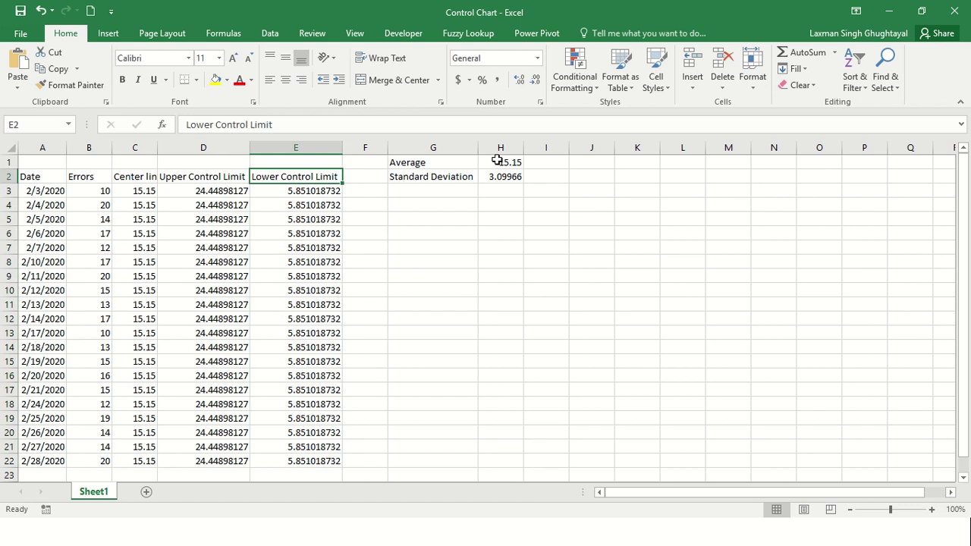
key("ctrl+Left")
key("ctrl+shift+Right")
key("ctrl+shift+Down")
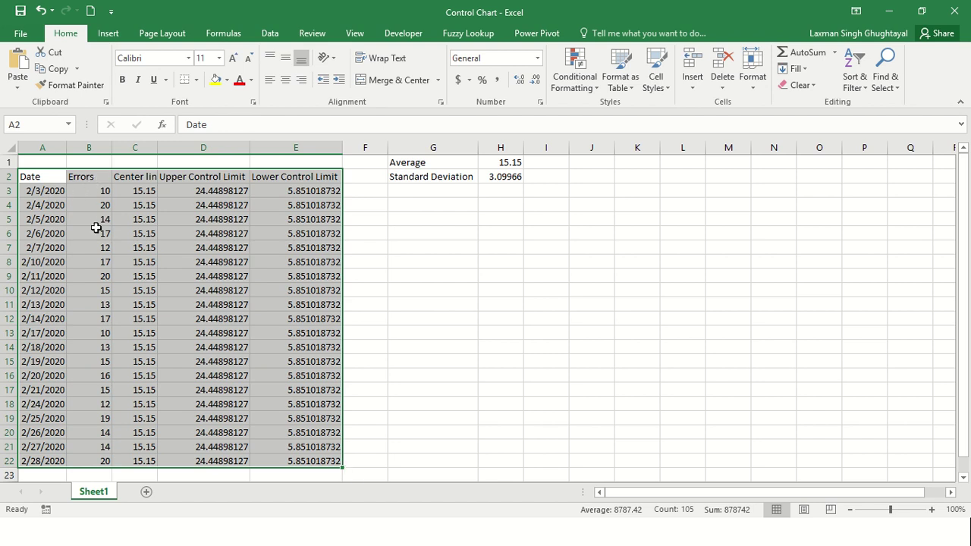
left_click(133, 182)
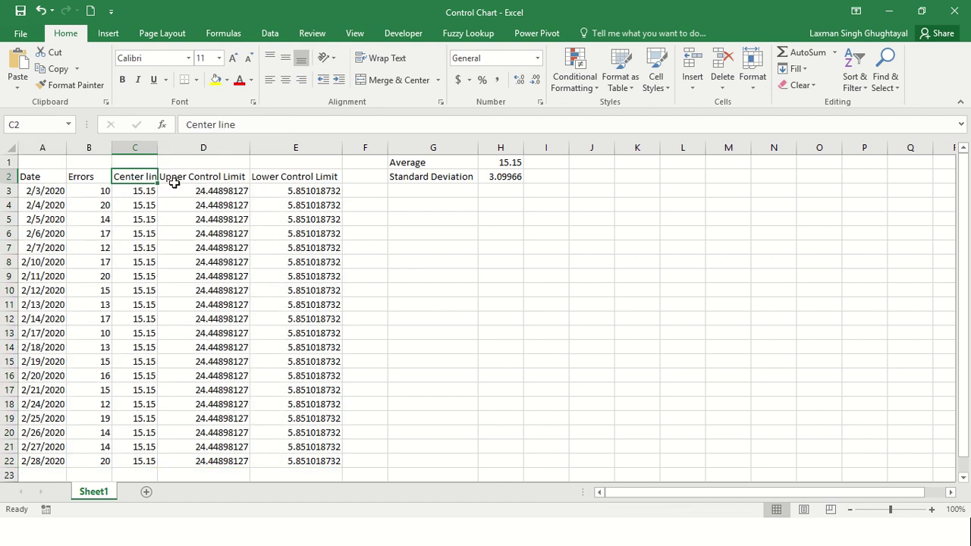
Insert a line chart from the full data table A2:E22, with the dates along the horizontal axis
left_click(42, 175)
key("ctrl+a")
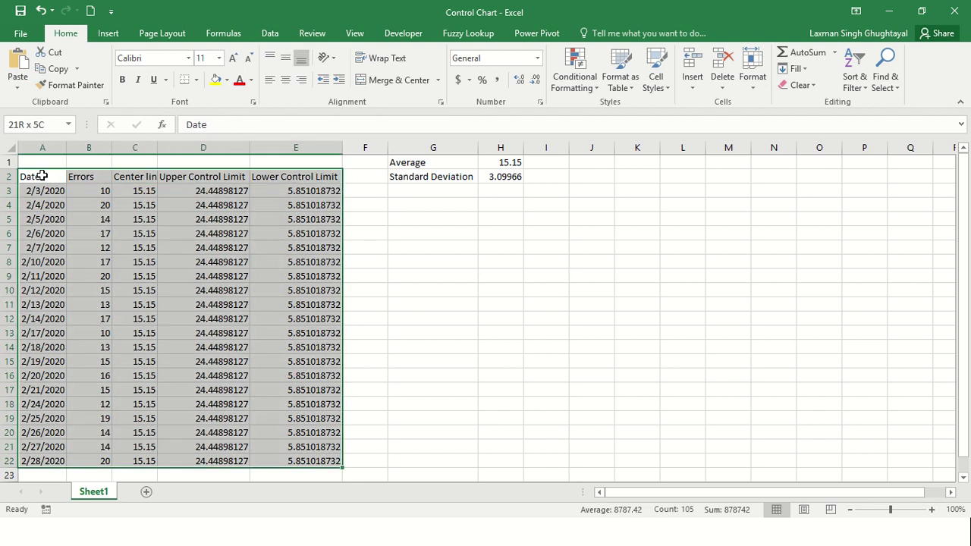
left_click(109, 33)
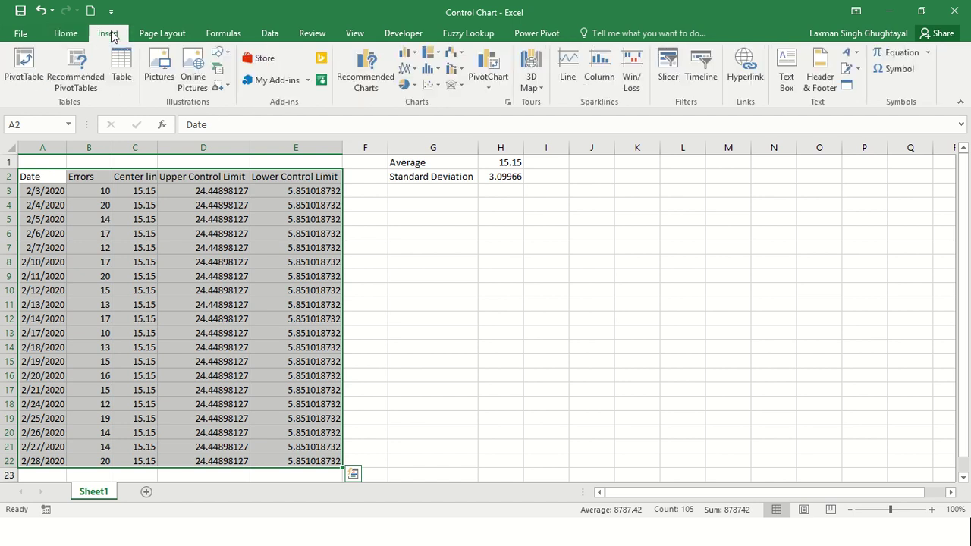
left_click(369, 80)
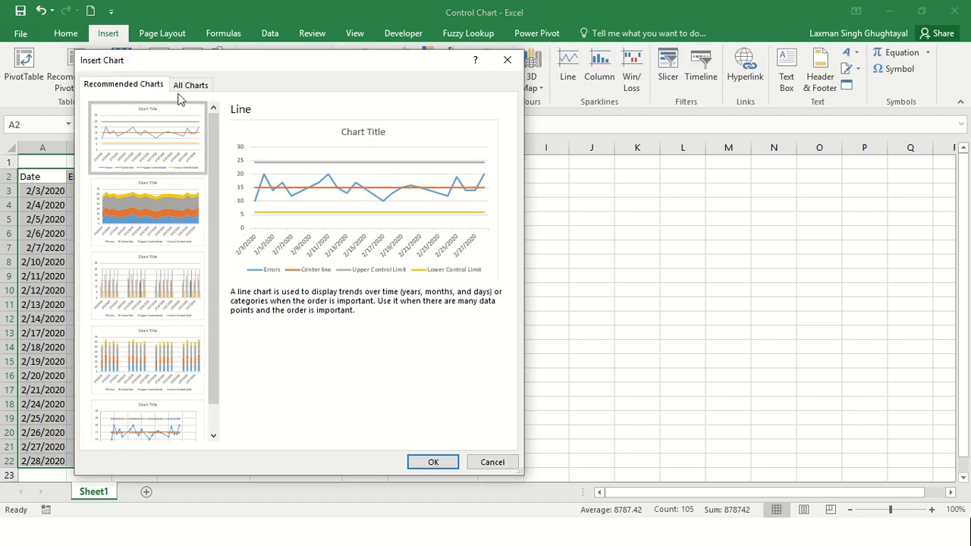
left_click(186, 86)
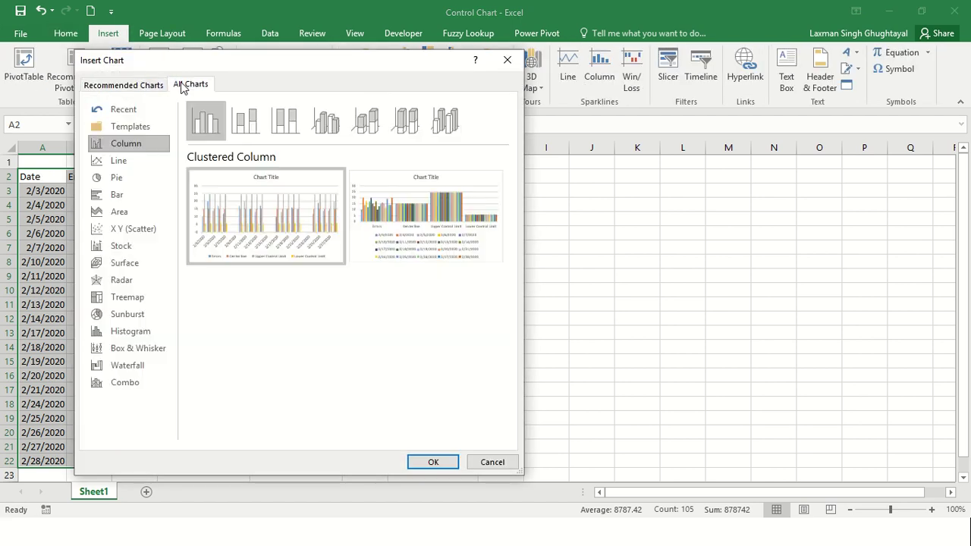
left_click(125, 161)
mouse_move(263, 238)
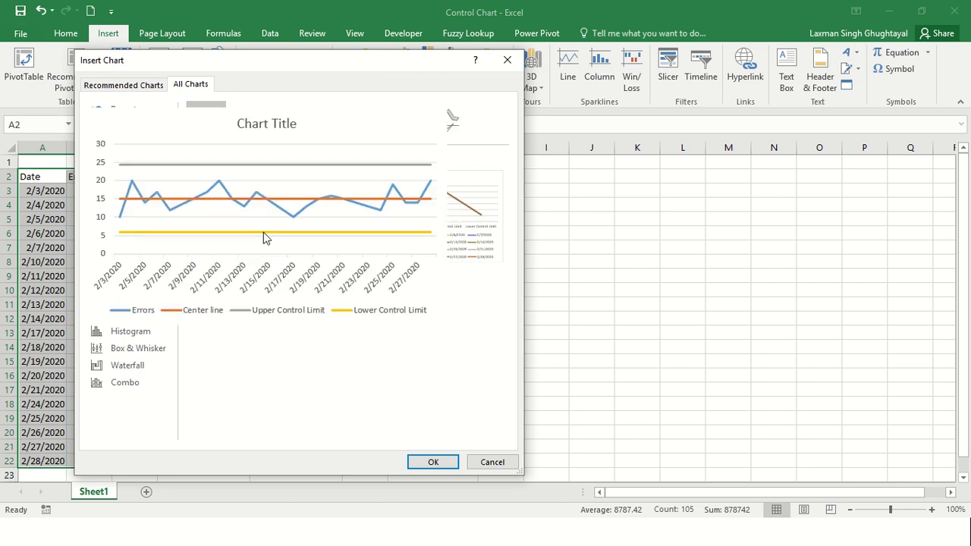
left_click(434, 464)
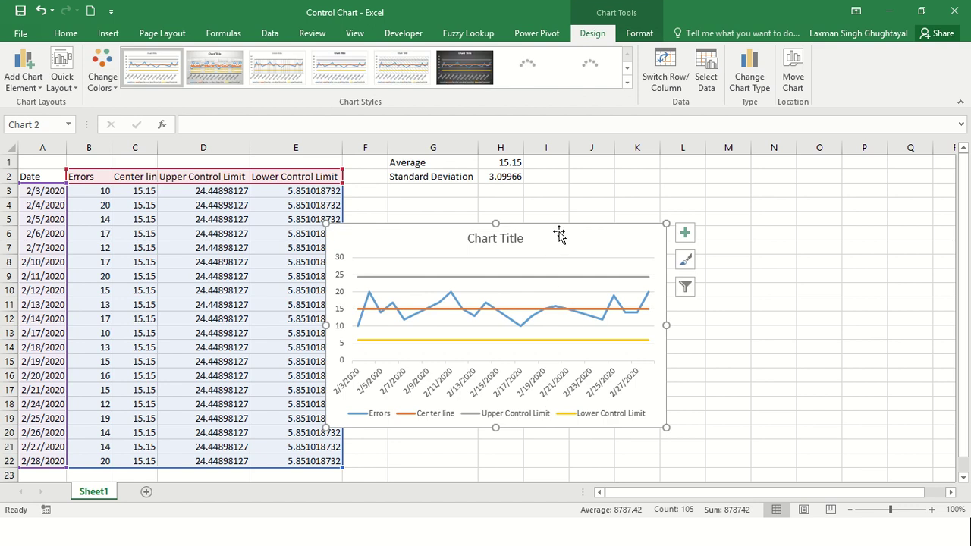
Move the line chart clear of the data table and delete its horizontal gridlines
left_click_drag(559, 232, 700, 181)
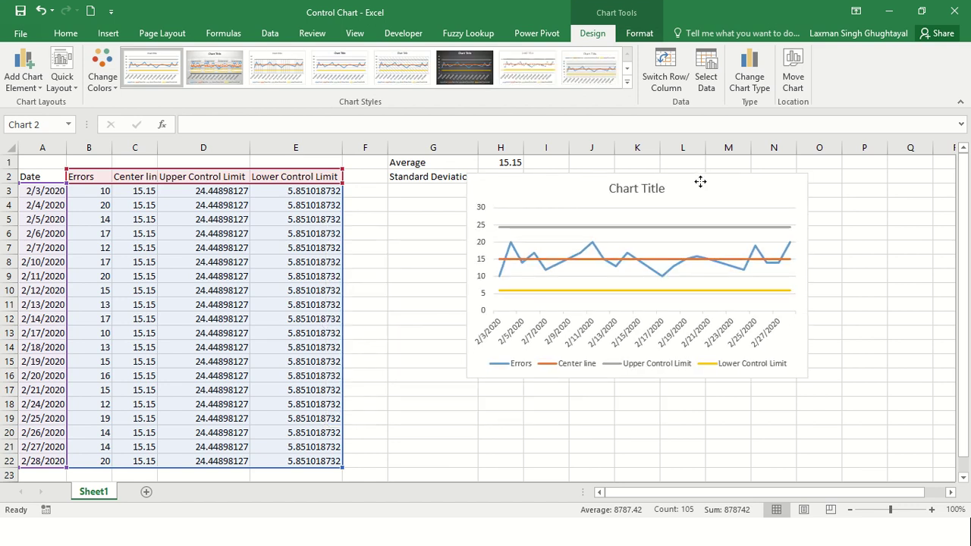
left_click(711, 243)
key("Delete")
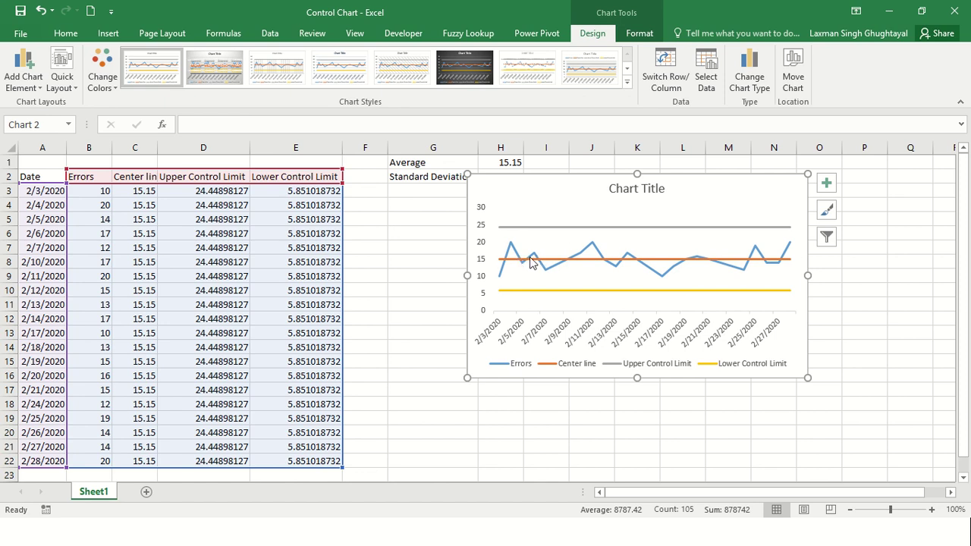
Examine the chart's error points against the center line and the upper and lower control limits
mouse_move(532, 262)
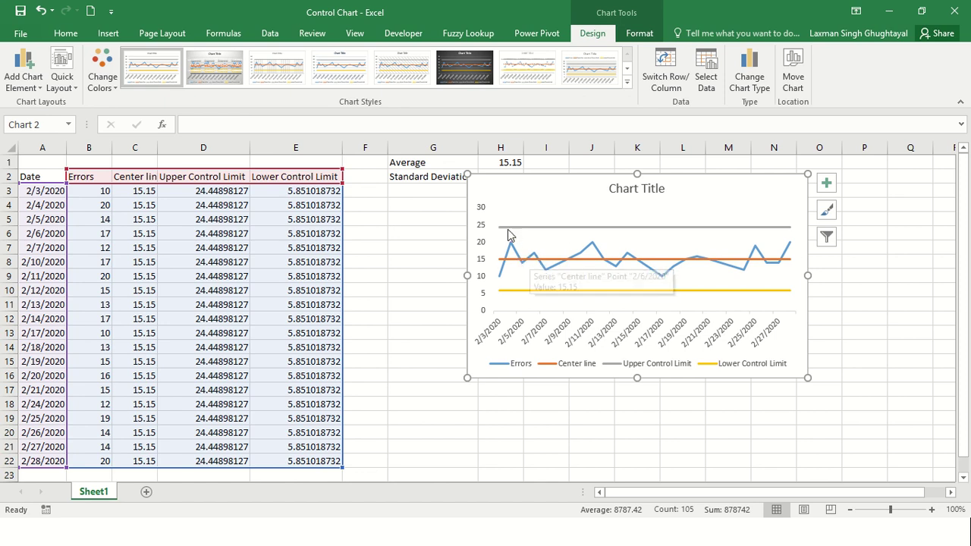
mouse_move(508, 233)
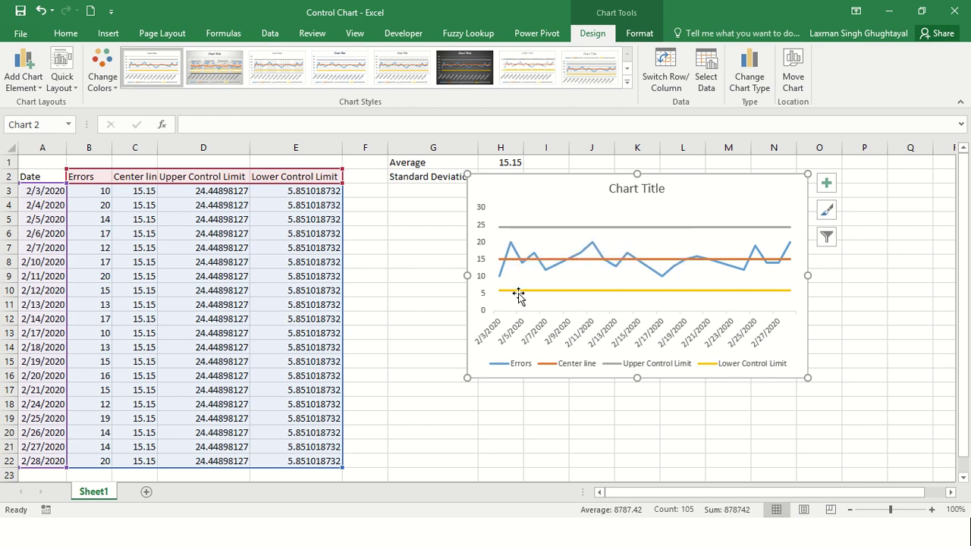
mouse_move(520, 295)
mouse_move(500, 265)
mouse_move(586, 264)
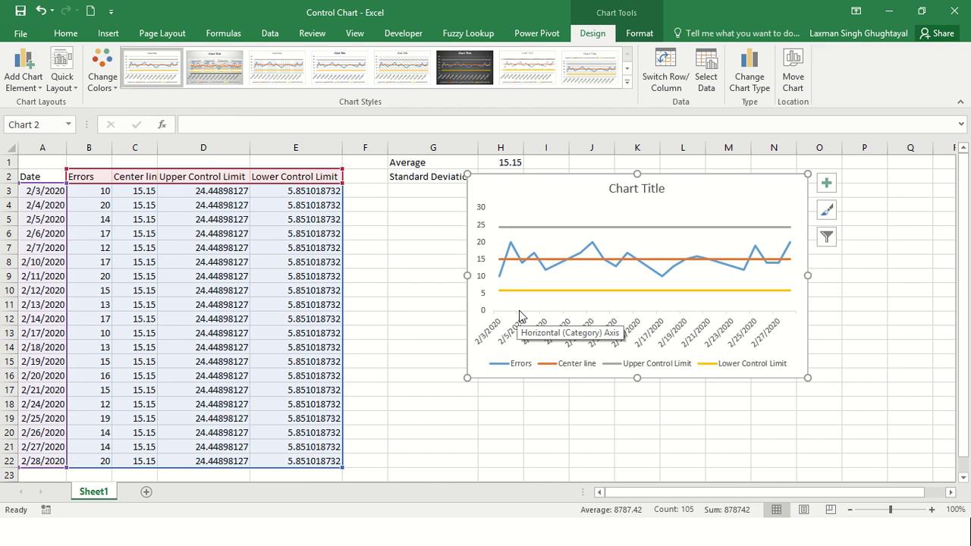
mouse_move(652, 279)
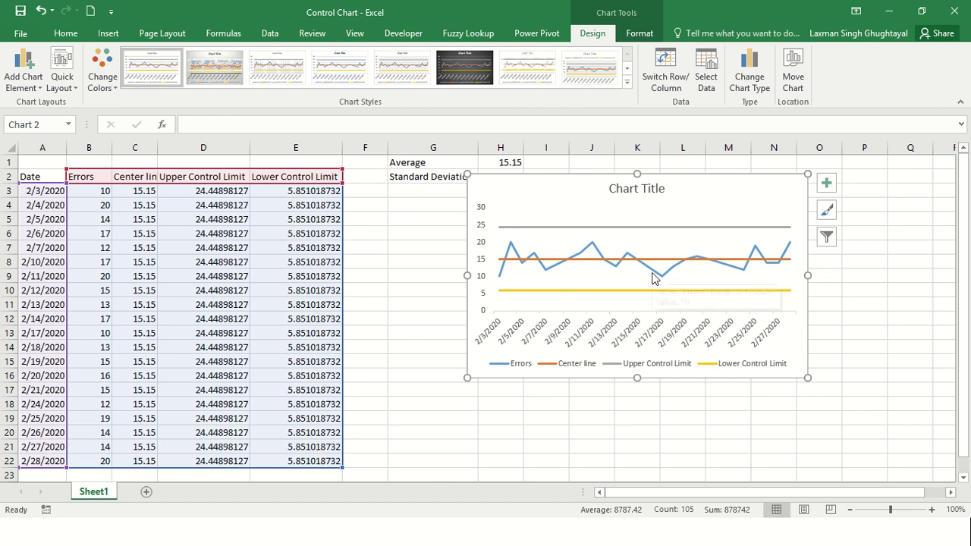